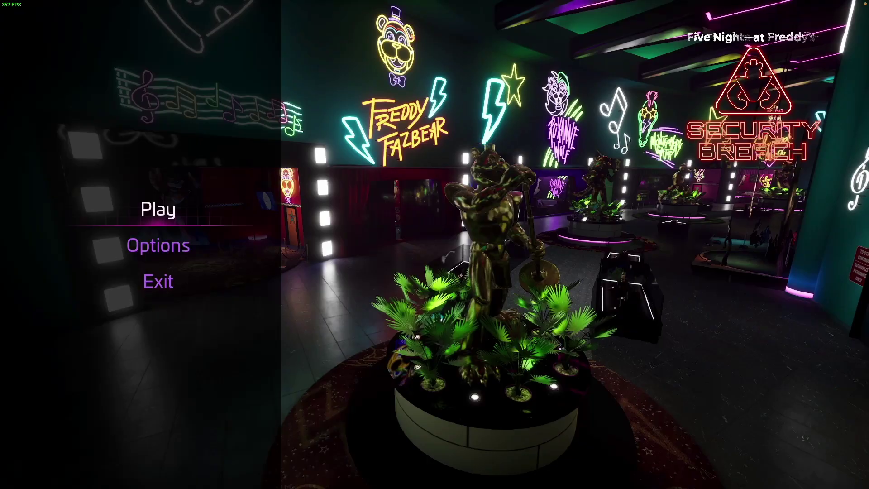
Go from the main menu through Options to the Video settings page (Fullscreen, 1280 x 720, Low quality)
{"action": "key", "text": "Down"}
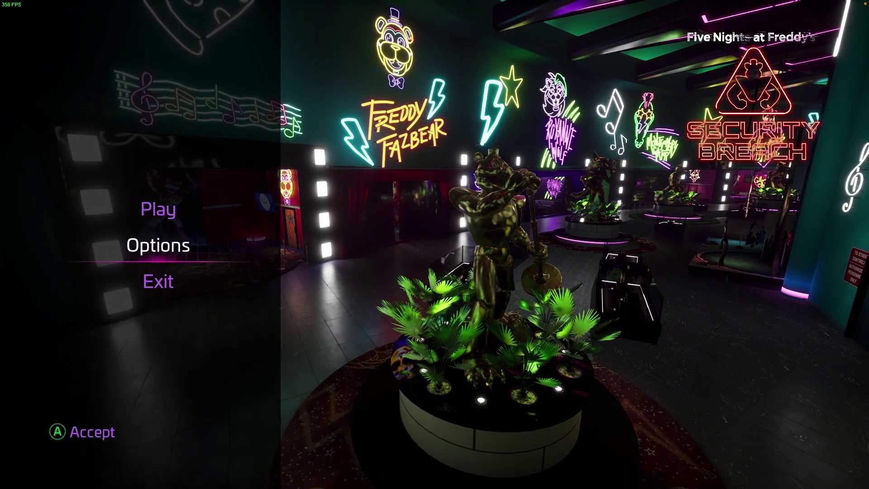
{"action": "key", "text": "Return"}
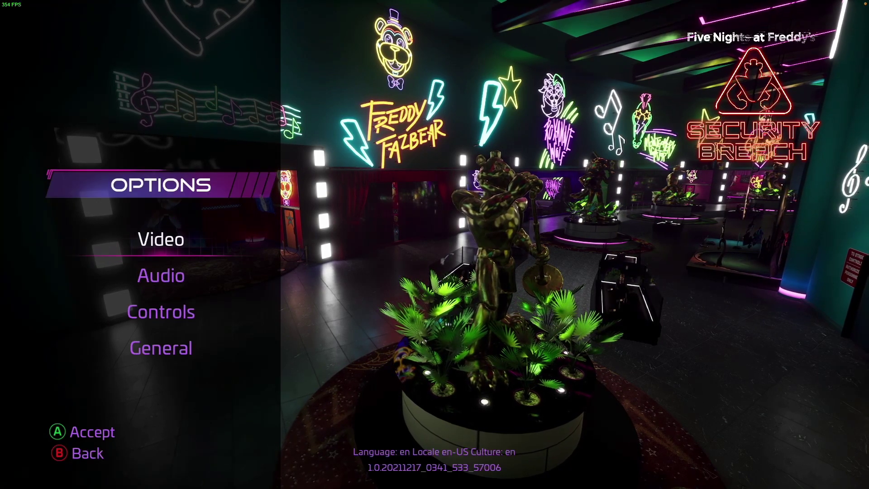
{"action": "key", "text": "Return"}
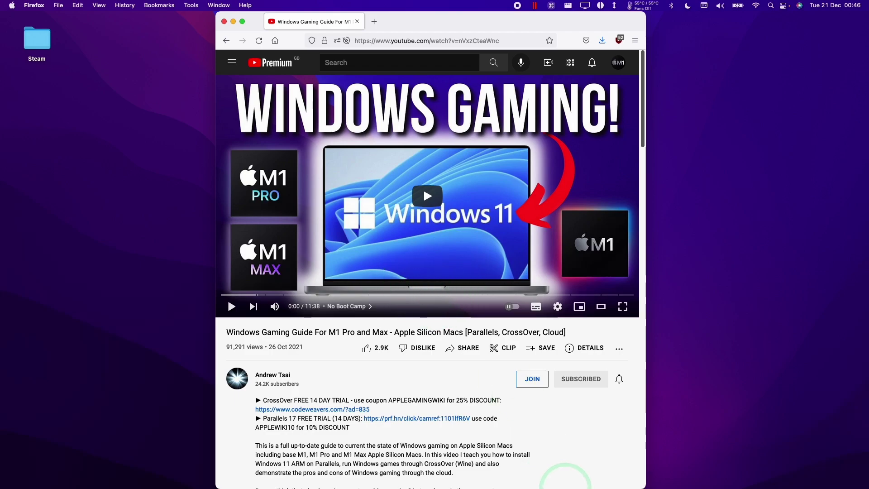
Open the Parallels 17 free trial link from the YouTube video description
{"action": "mouse_move", "coordinate": [611, 471]}
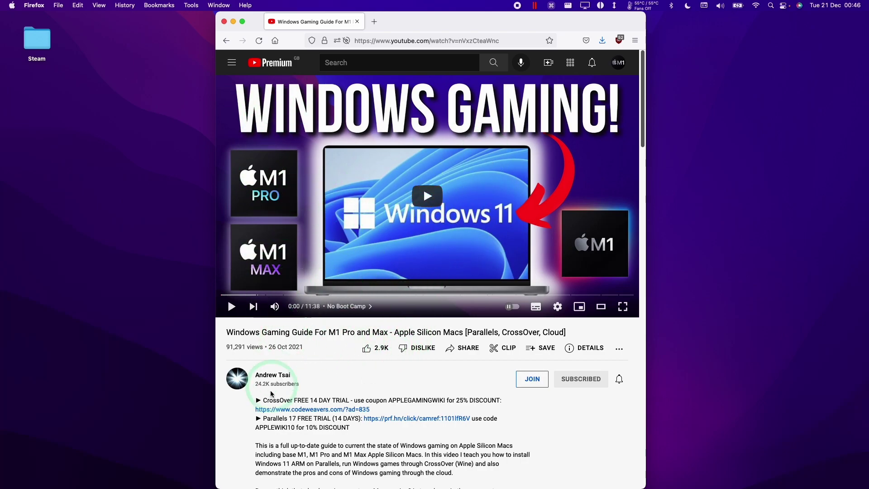
{"action": "left_click", "coordinate": [396, 418]}
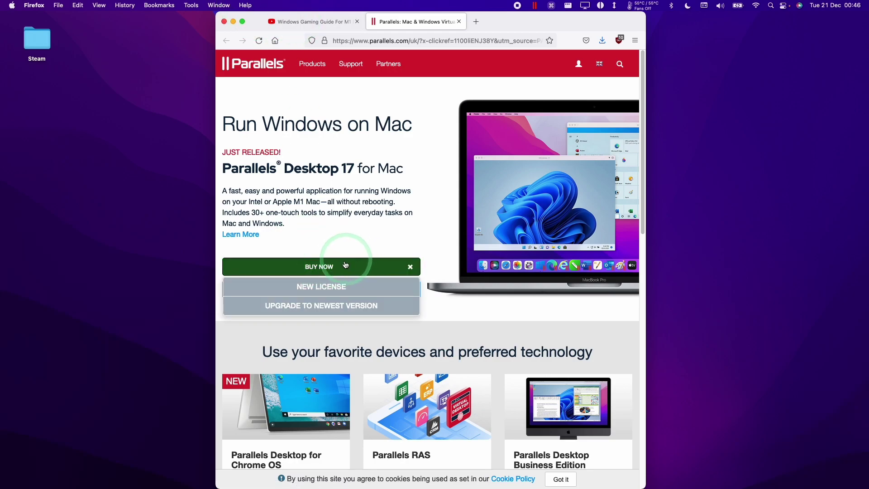
Buy a new Pro Edition licence with coupon APPLEWIKI10, reducing the total from £79.99 to £71.99
{"action": "left_click", "coordinate": [317, 286]}
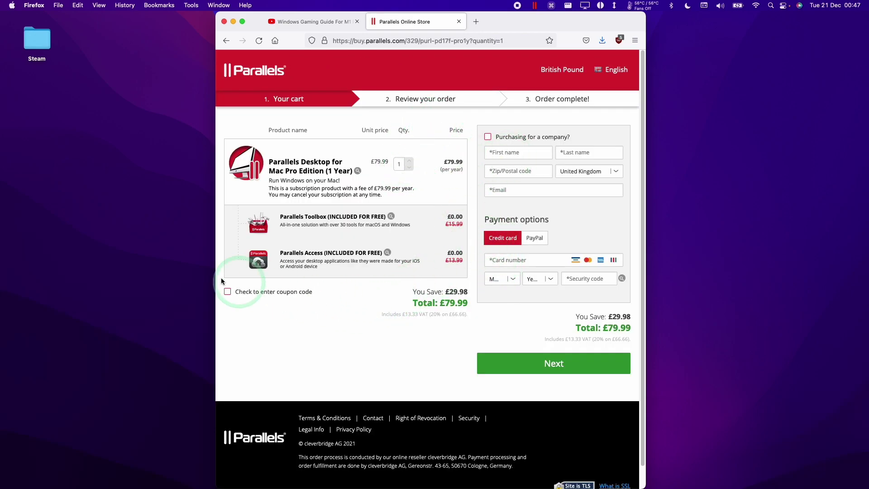
{"action": "left_click", "coordinate": [228, 292]}
{"action": "left_click", "coordinate": [250, 308]}
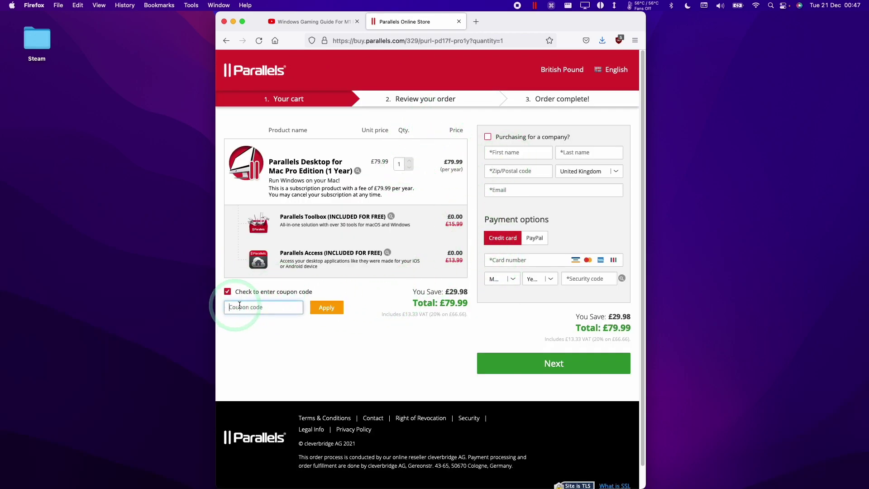
{"action": "type", "text": "APPLEWIKI10"}
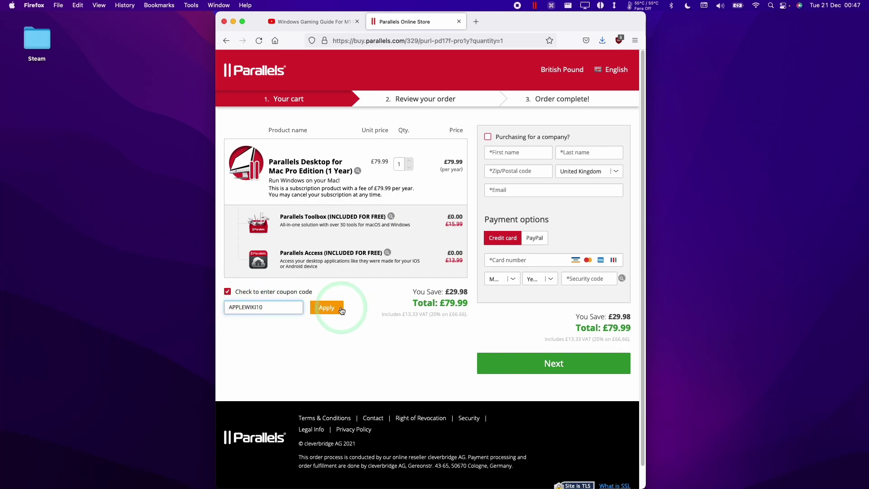
{"action": "left_click", "coordinate": [327, 307]}
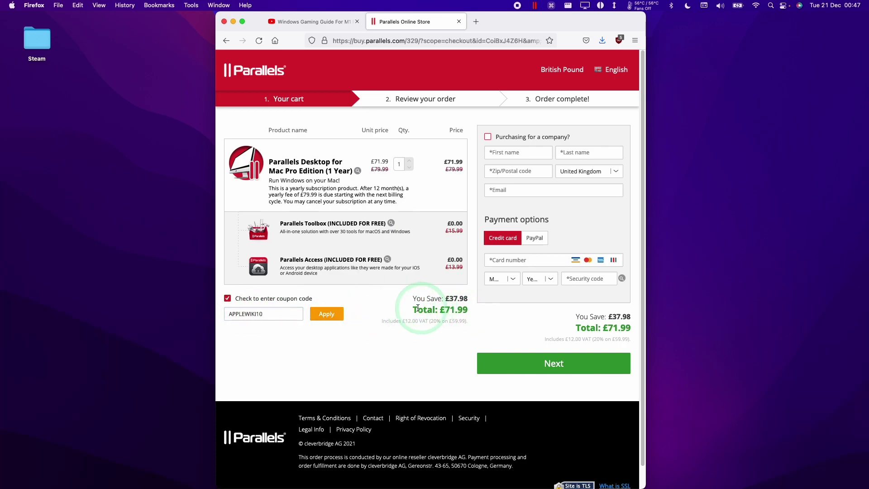
{"action": "left_click_drag", "start_coordinate": [418, 308], "coordinate": [484, 316]}
{"action": "left_click", "coordinate": [477, 317]}
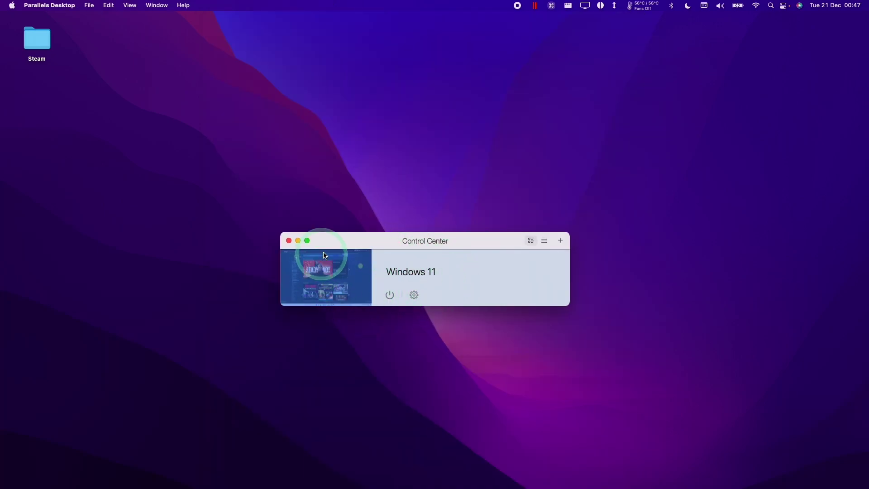
Start the Windows 11 virtual machine and minimise Steam to show the desktop
{"action": "left_click", "coordinate": [326, 279]}
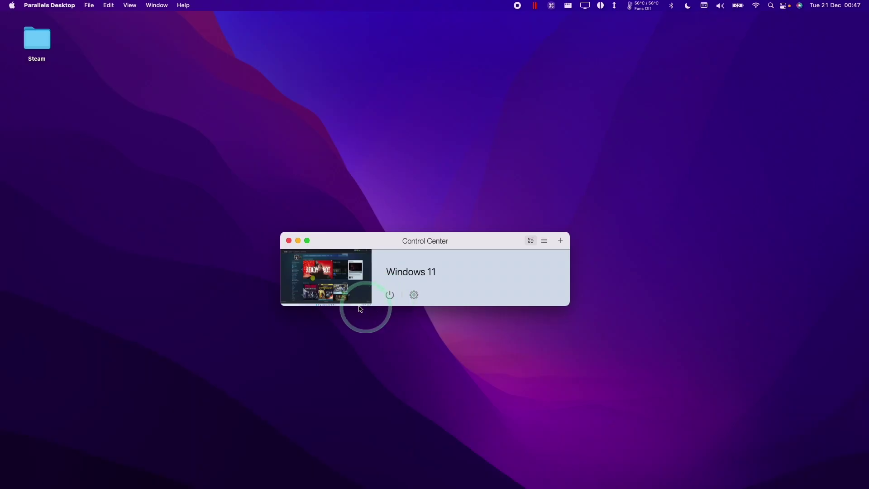
{"action": "left_click", "coordinate": [338, 281]}
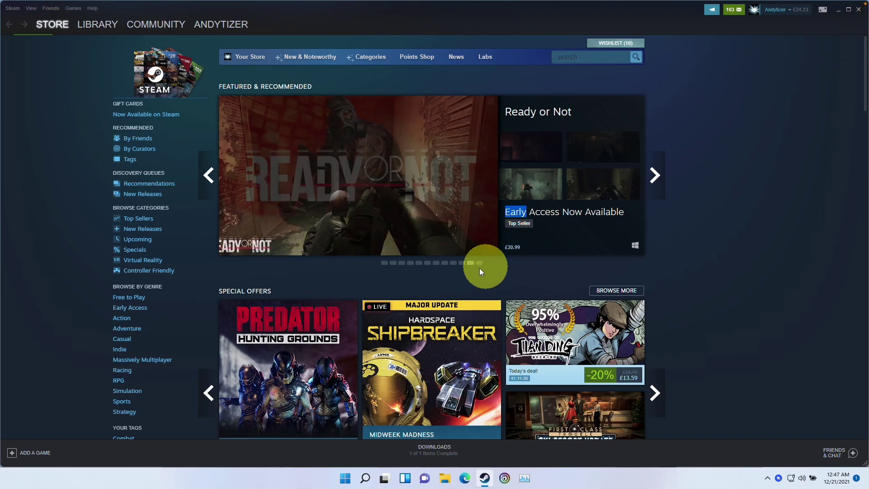
{"action": "mouse_move", "coordinate": [86, 29]}
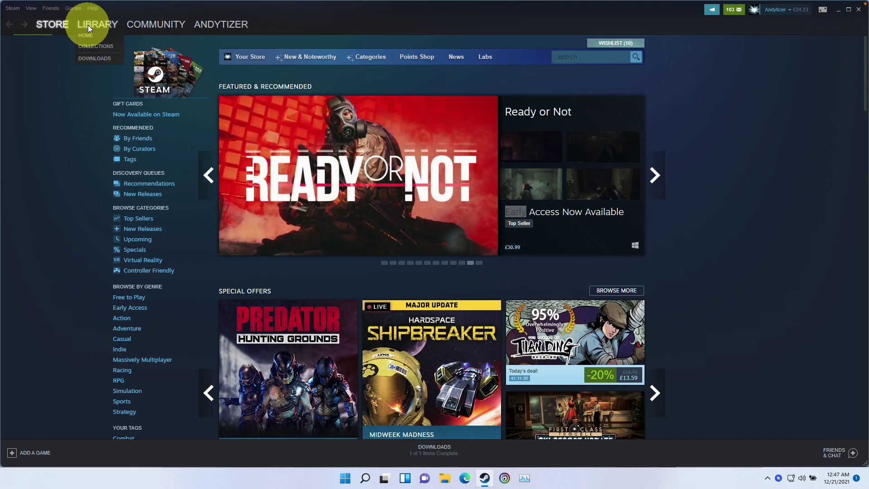
{"action": "left_click", "coordinate": [838, 9]}
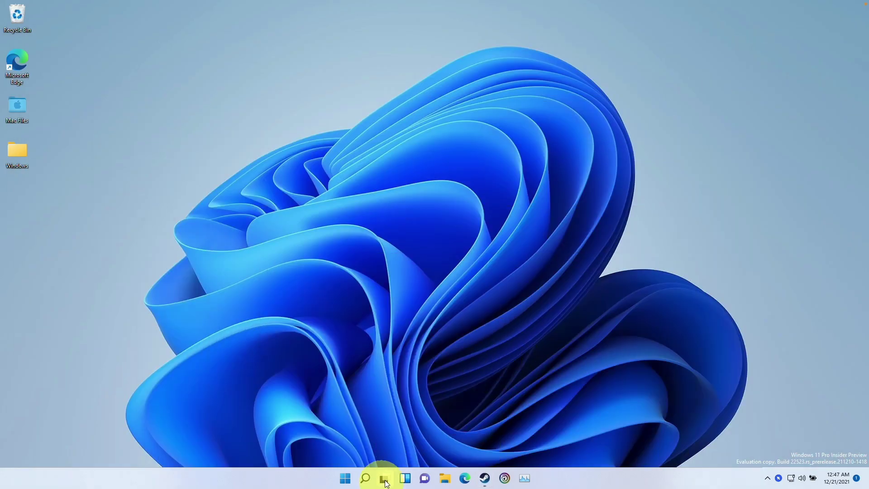
Go to steampowered.com in Microsoft Edge
{"action": "left_click", "coordinate": [465, 478]}
{"action": "type", "text": "steampowered.com"}
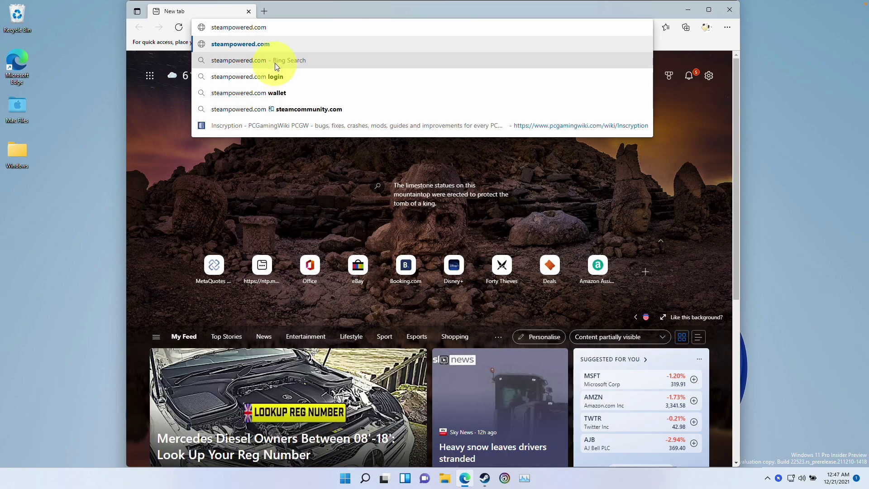
{"action": "key", "text": "Return"}
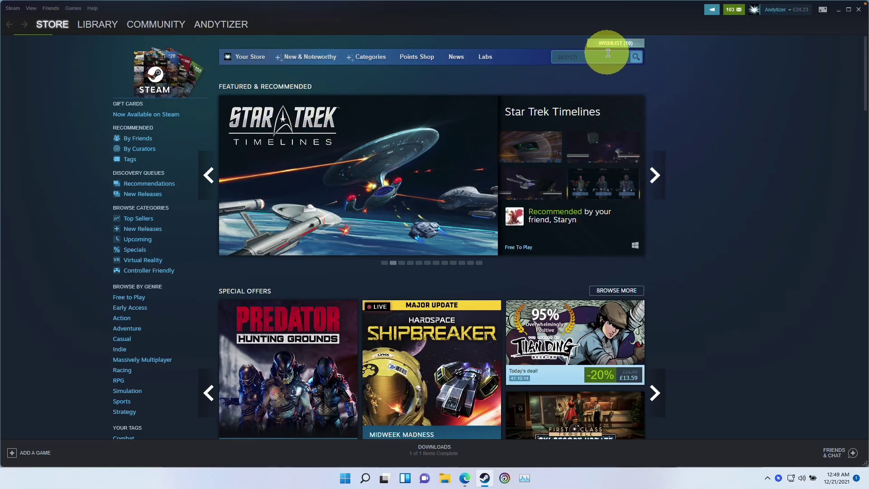
Search the store for 'five nights' and buy Security Breach for myself for £30.99 with the saved card
{"action": "type", "text": "five nights"}
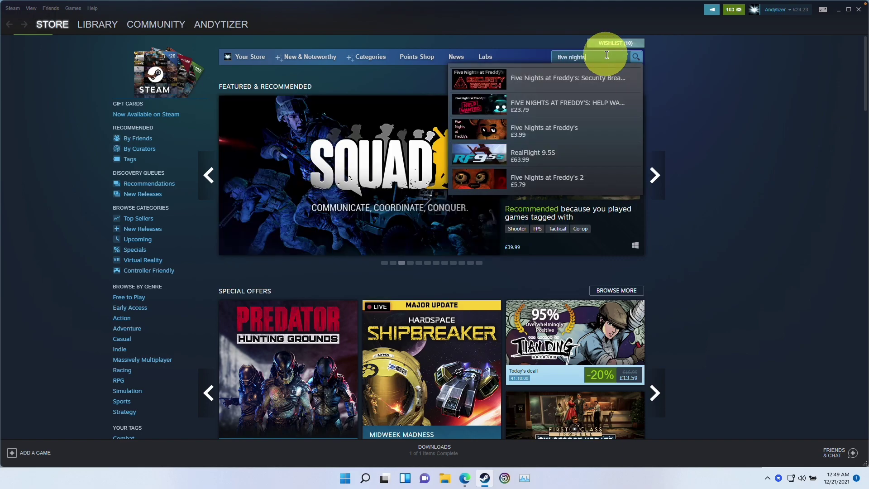
{"action": "left_click", "coordinate": [572, 81]}
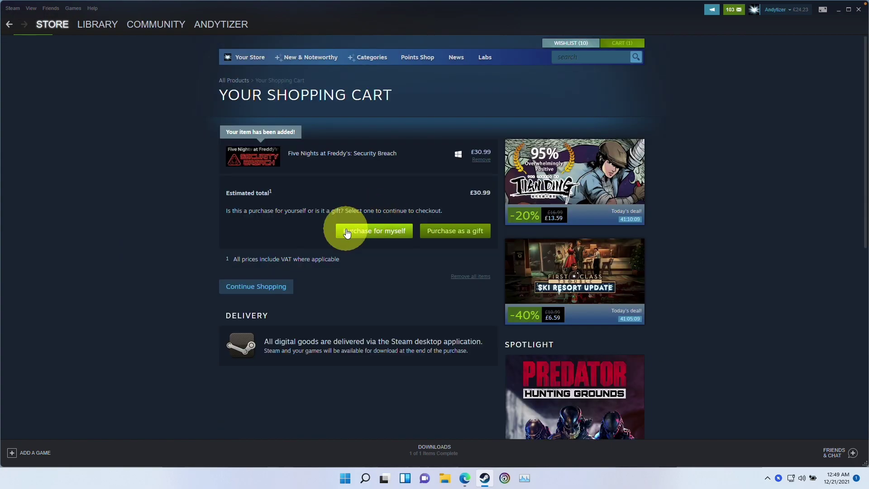
{"action": "left_click", "coordinate": [352, 235]}
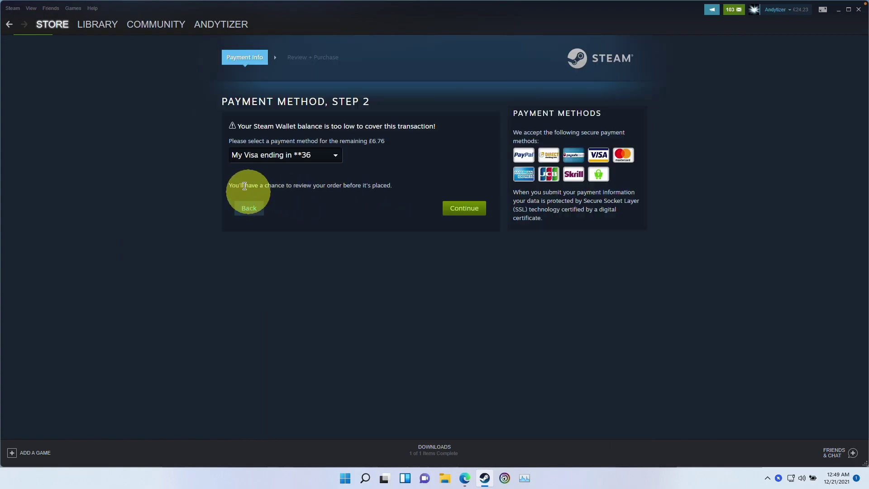
{"action": "left_click", "coordinate": [323, 160]}
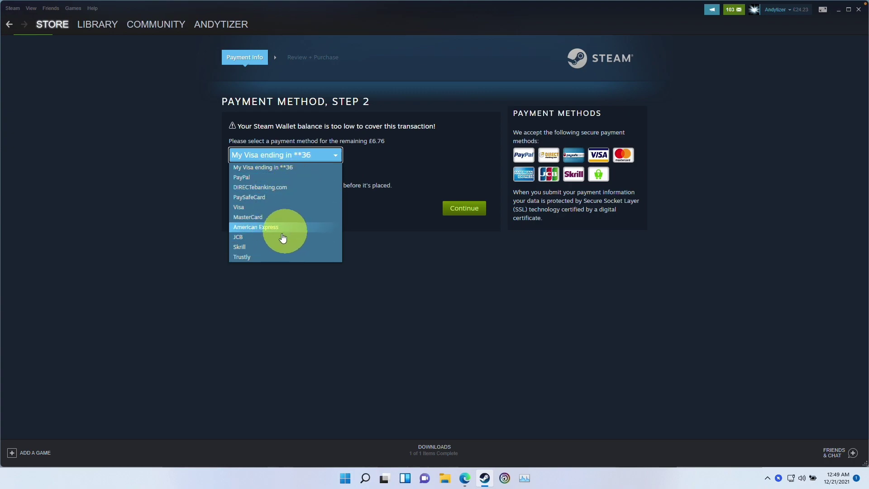
{"action": "left_click", "coordinate": [406, 180]}
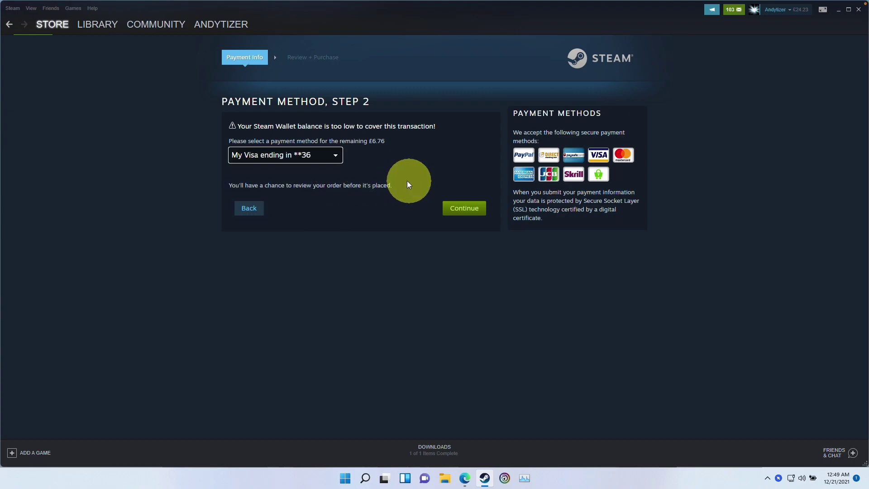
{"action": "left_click", "coordinate": [457, 207]}
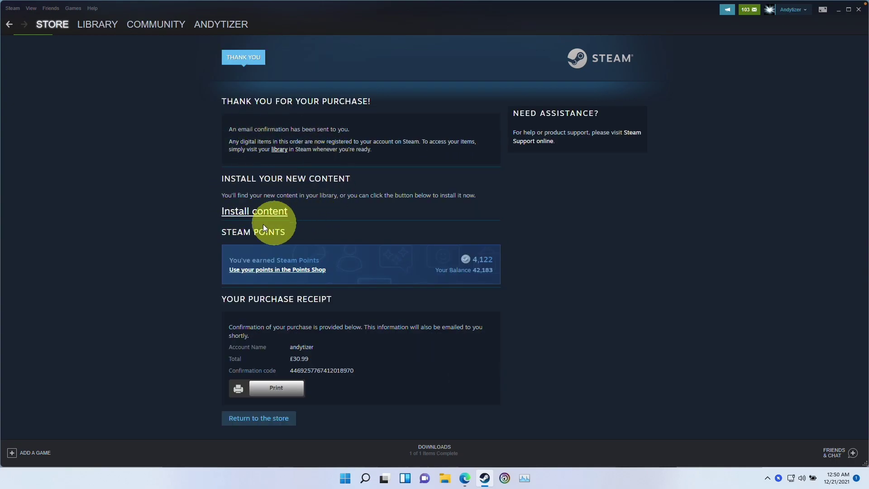
Find Five Nights at Freddy's: Security Breach in the Library by searching 'five'
{"action": "left_click", "coordinate": [274, 213]}
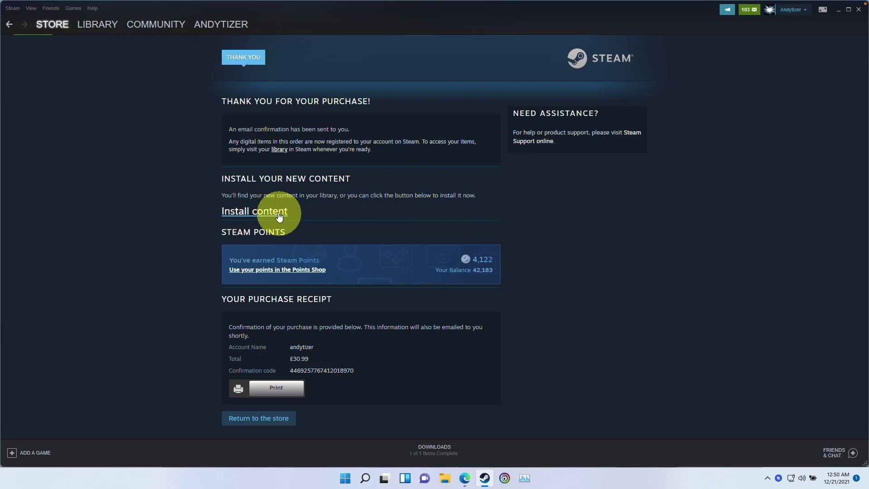
{"action": "left_click", "coordinate": [88, 26]}
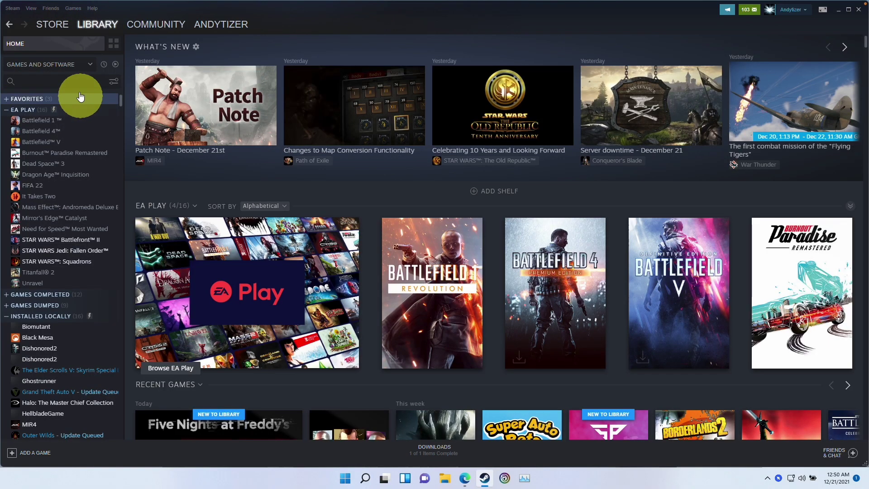
{"action": "left_click", "coordinate": [52, 84]}
{"action": "type", "text": "five"}
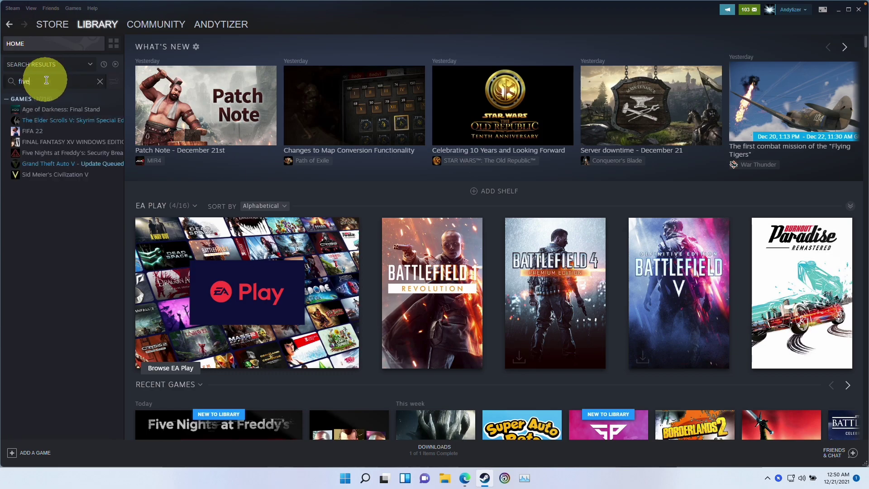
{"action": "left_click", "coordinate": [68, 142]}
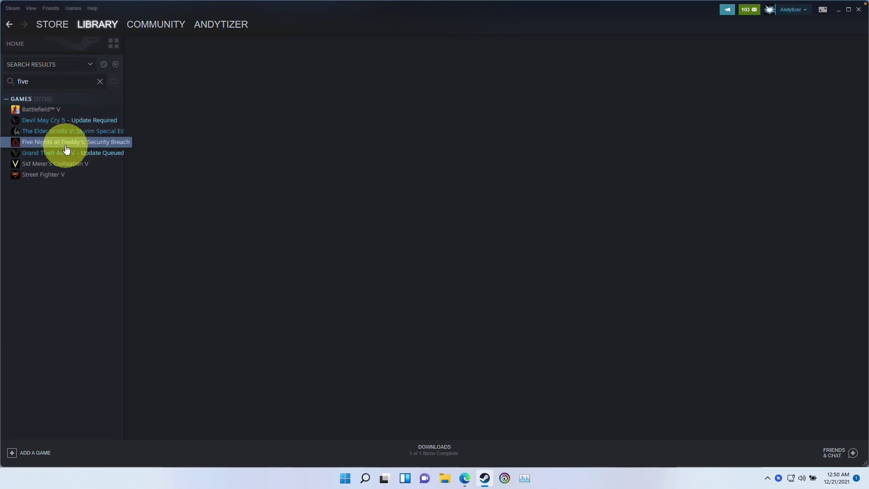
Install the game with default shortcuts, accept the licence, and watch the 50.1 GB download complete
{"action": "left_click", "coordinate": [180, 199]}
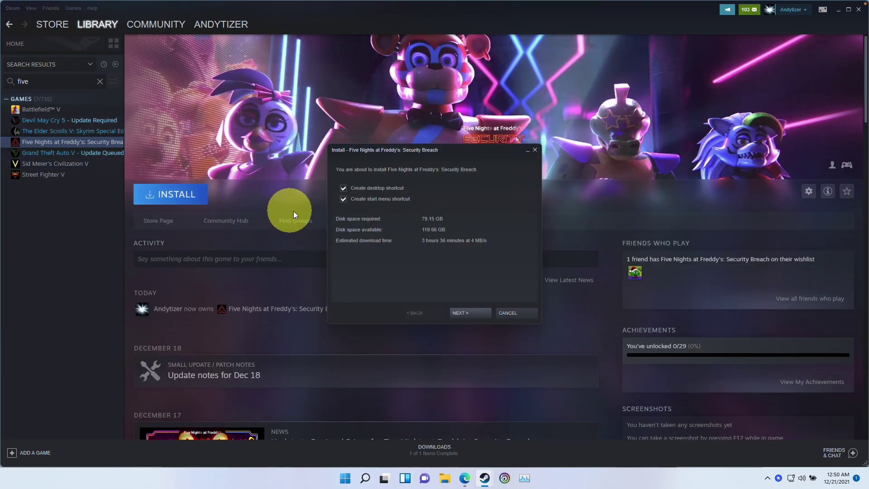
{"action": "left_click", "coordinate": [471, 313]}
{"action": "left_click", "coordinate": [472, 313]}
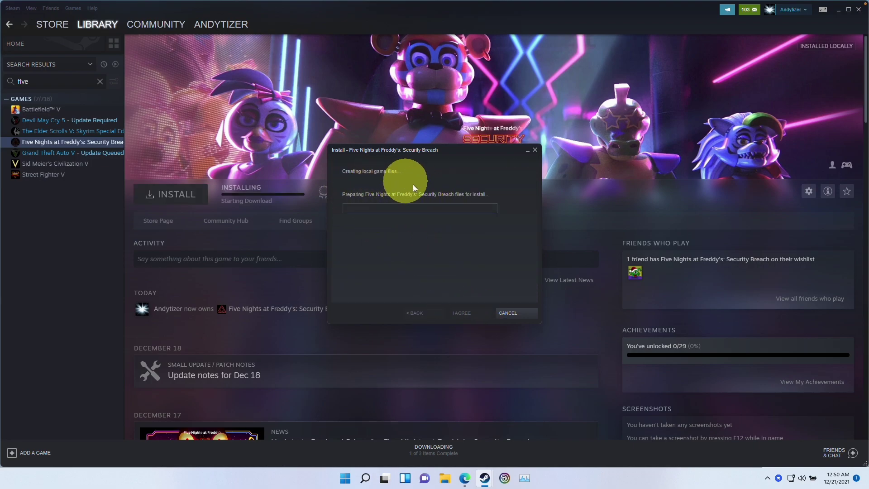
{"action": "key", "text": "Return"}
{"action": "left_click", "coordinate": [442, 448]}
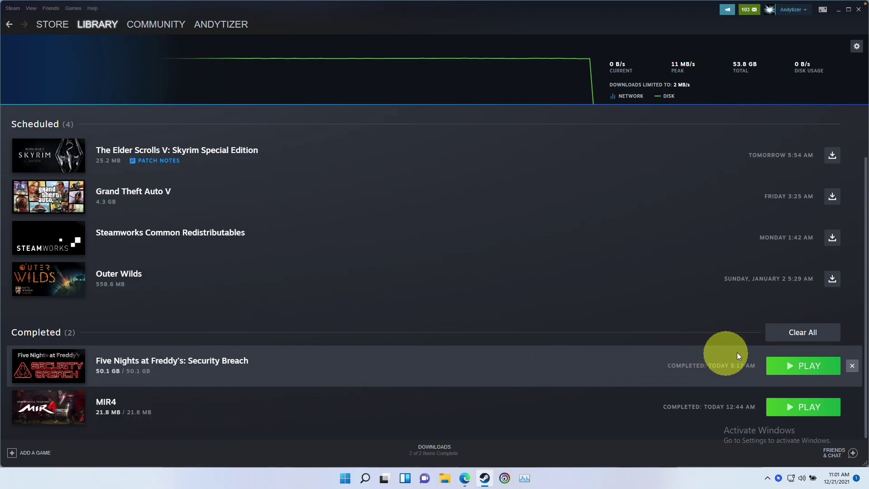
Launch Five Nights at Freddy's: Security Breach with PLAY from its Library page
{"action": "left_click", "coordinate": [98, 26]}
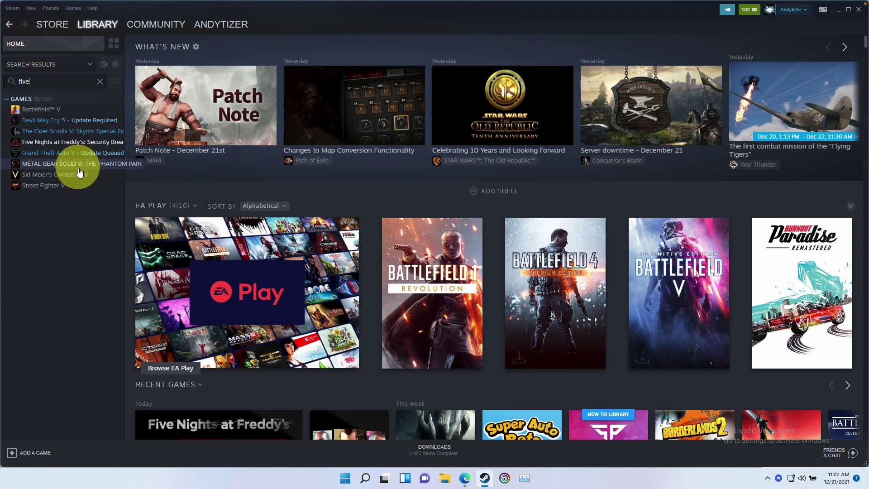
{"action": "left_click", "coordinate": [56, 143]}
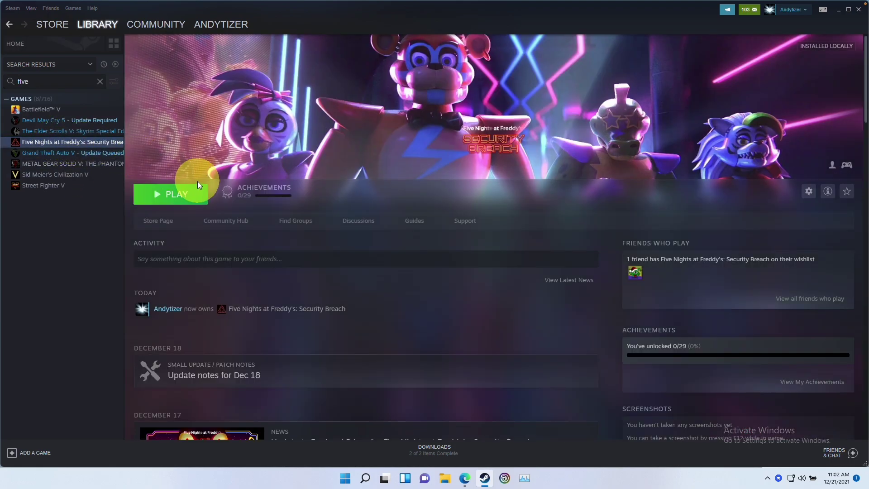
{"action": "left_click", "coordinate": [168, 199]}
{"action": "left_click", "coordinate": [526, 290]}
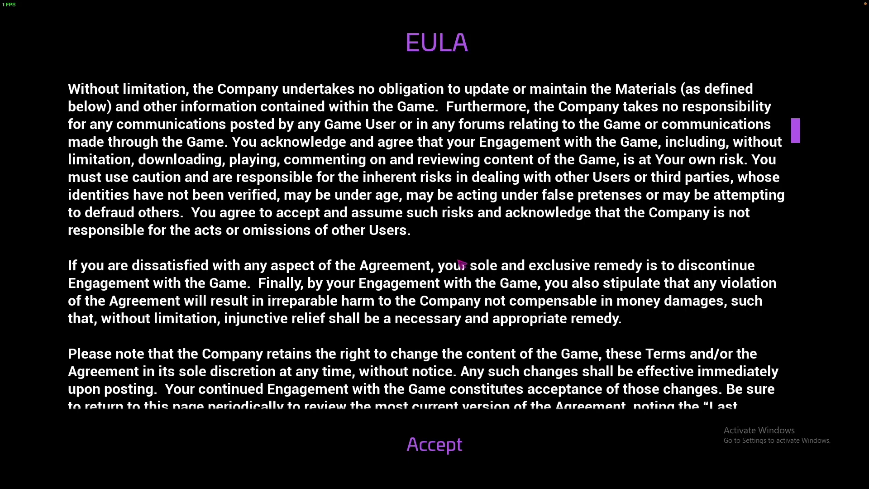
Accept the EULA to reach the main menu with Play, Options and Exit
{"action": "left_click", "coordinate": [435, 444]}
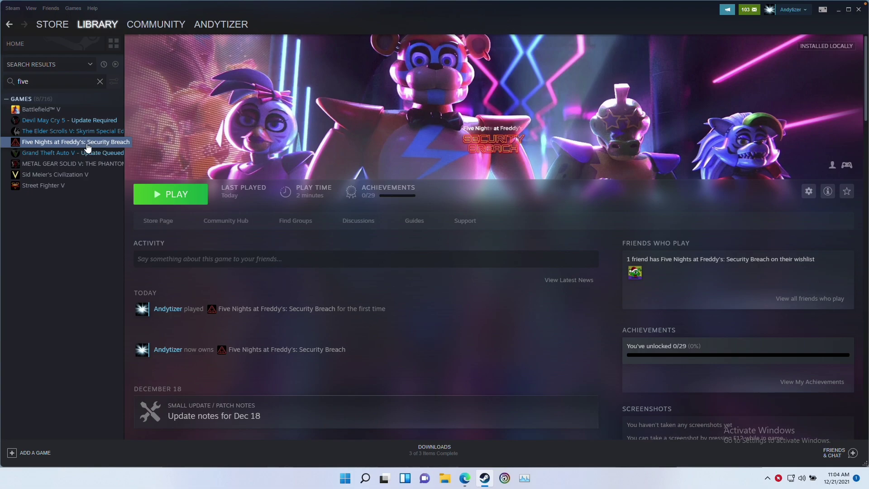
Enter -force -d3d11 as Launch Options in the game's General properties, then close Properties
{"action": "right_click", "coordinate": [71, 150]}
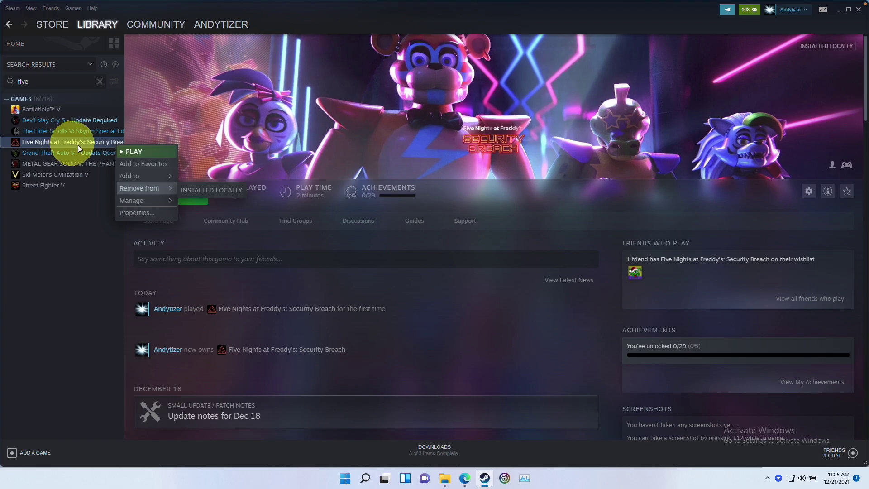
{"action": "left_click", "coordinate": [149, 210]}
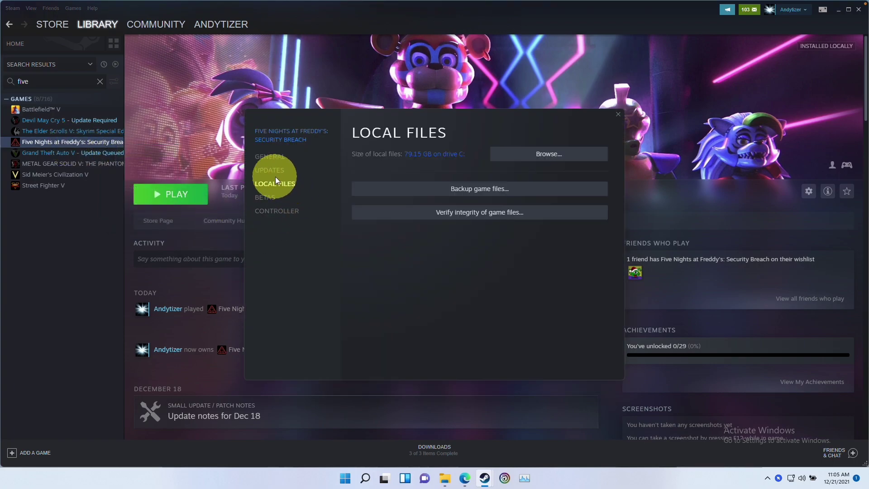
{"action": "left_click", "coordinate": [280, 161]}
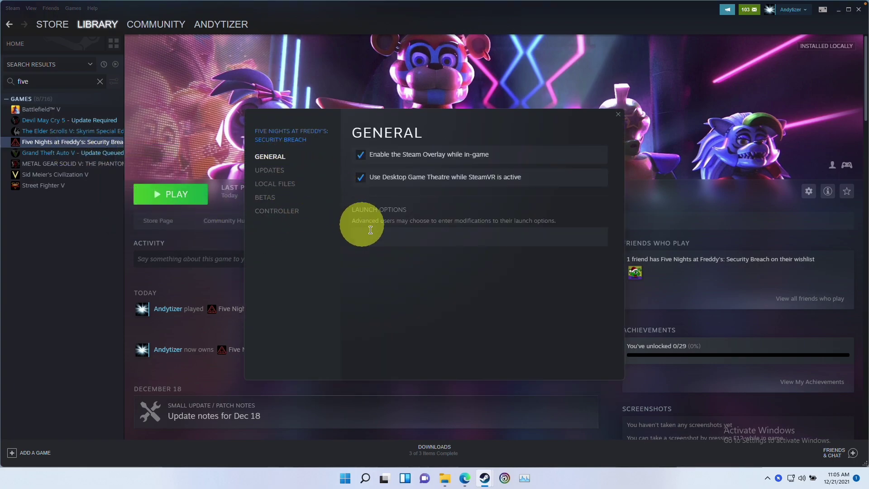
{"action": "left_click", "coordinate": [407, 236]}
{"action": "type", "text": "-"}
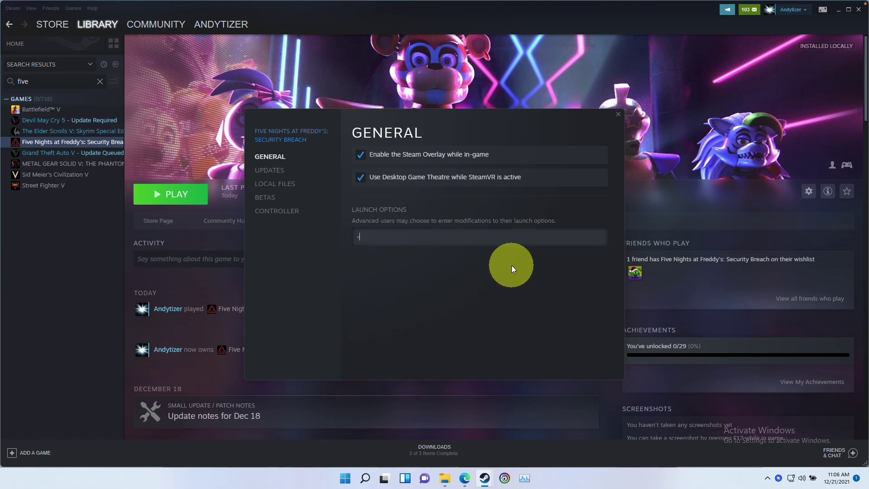
{"action": "type", "text": "force -d3d11"}
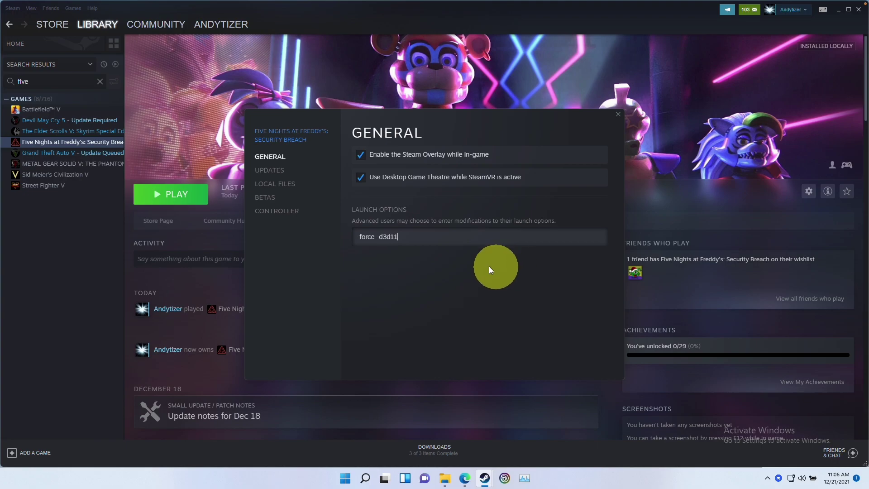
{"action": "mouse_move", "coordinate": [412, 239]}
{"action": "left_mouse_down"}
{"action": "mouse_move", "coordinate": [319, 219]}
{"action": "mouse_move", "coordinate": [397, 237]}
{"action": "left_mouse_up"}
{"action": "key", "text": "ctrl+c"}
{"action": "left_click", "coordinate": [413, 235]}
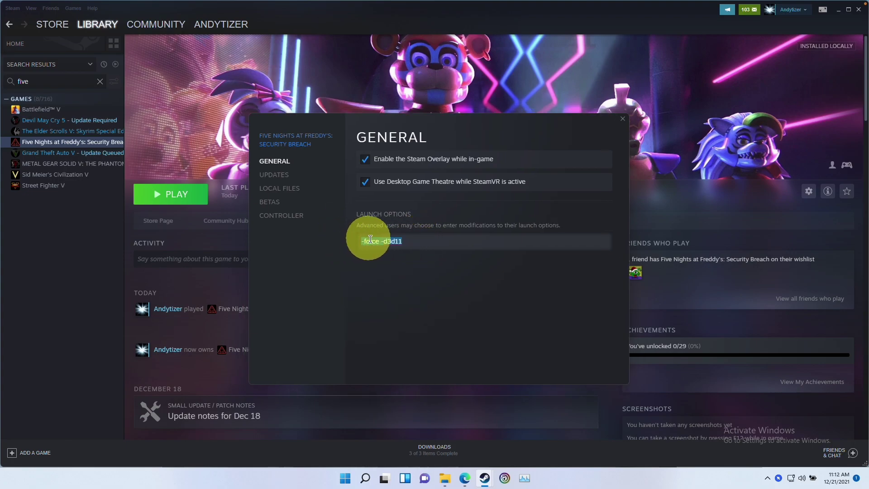
{"action": "right_click", "coordinate": [370, 239]}
{"action": "left_click", "coordinate": [383, 241]}
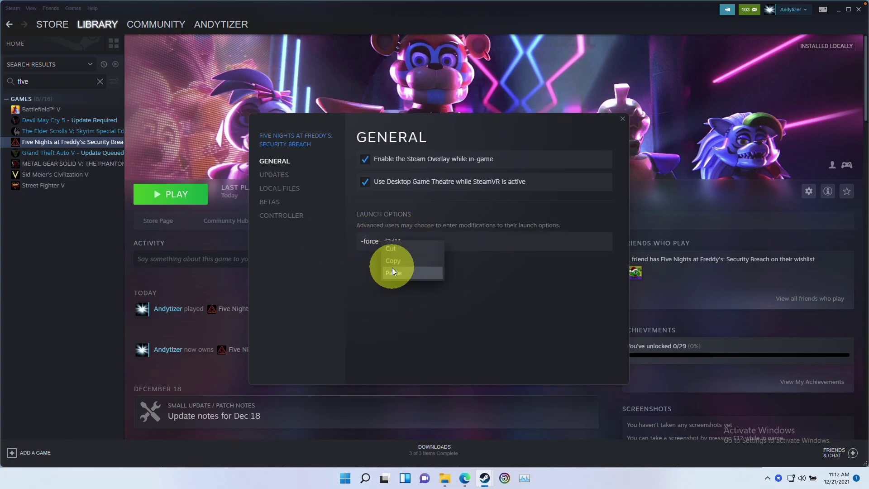
{"action": "left_click", "coordinate": [623, 119]}
{"action": "right_click", "coordinate": [86, 143]}
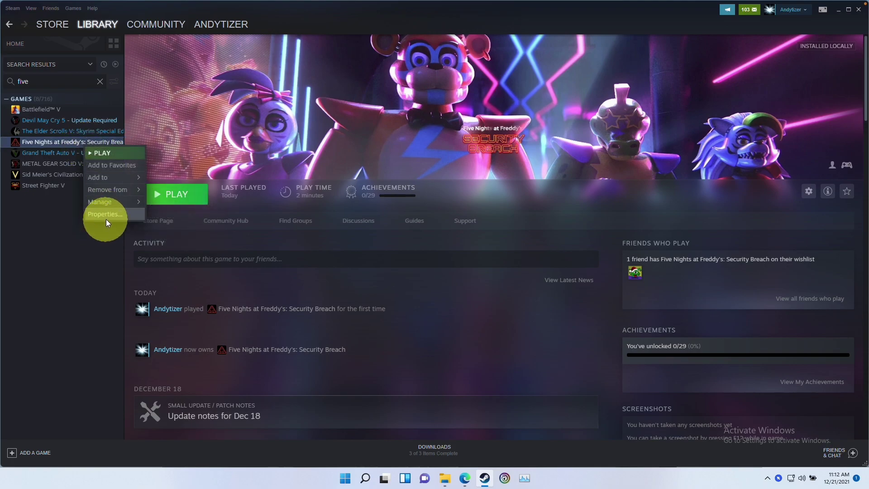
From Steam's Local Files, open the game's install folder and delete the old fnaf9 shortcut
{"action": "left_click", "coordinate": [105, 214]}
{"action": "left_click", "coordinate": [287, 192]}
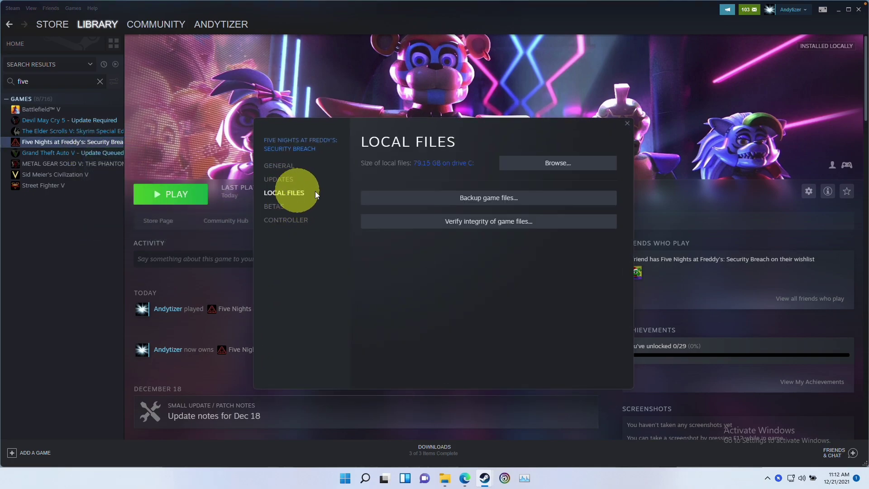
{"action": "left_click", "coordinate": [538, 164]}
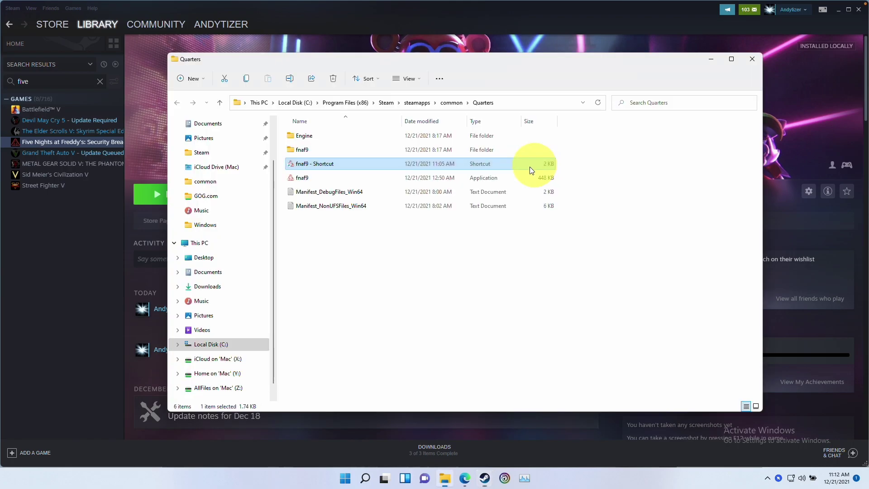
{"action": "right_click", "coordinate": [313, 164]}
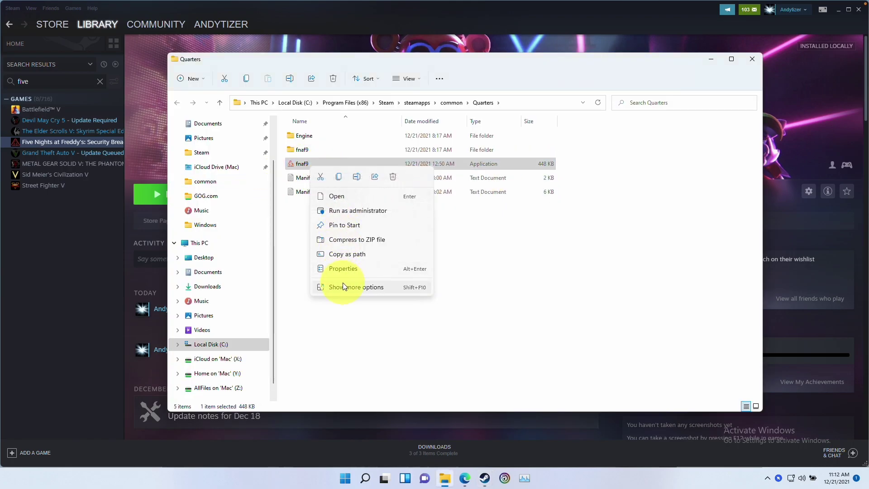
{"action": "key", "text": "Delete"}
Create a new fnaf9 shortcut with -force -d3d11 appended to its Target, then close both windows
{"action": "right_click", "coordinate": [369, 285]}
{"action": "left_click", "coordinate": [376, 243]}
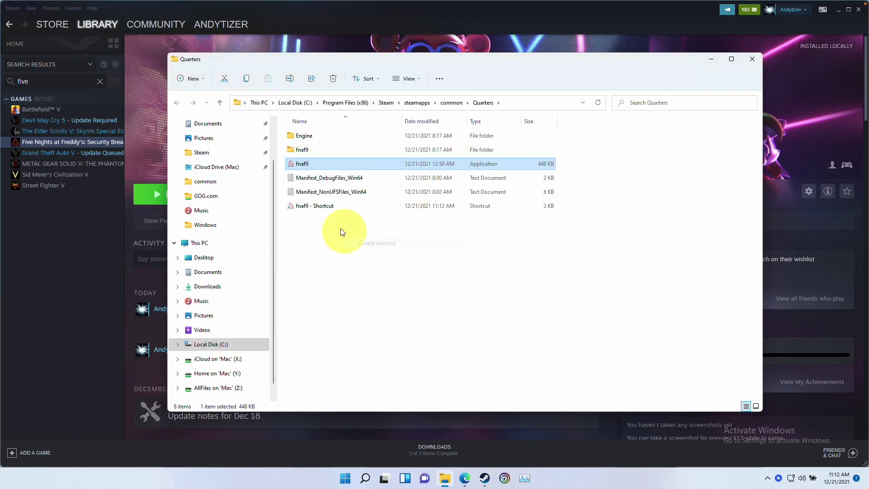
{"action": "right_click", "coordinate": [323, 163]}
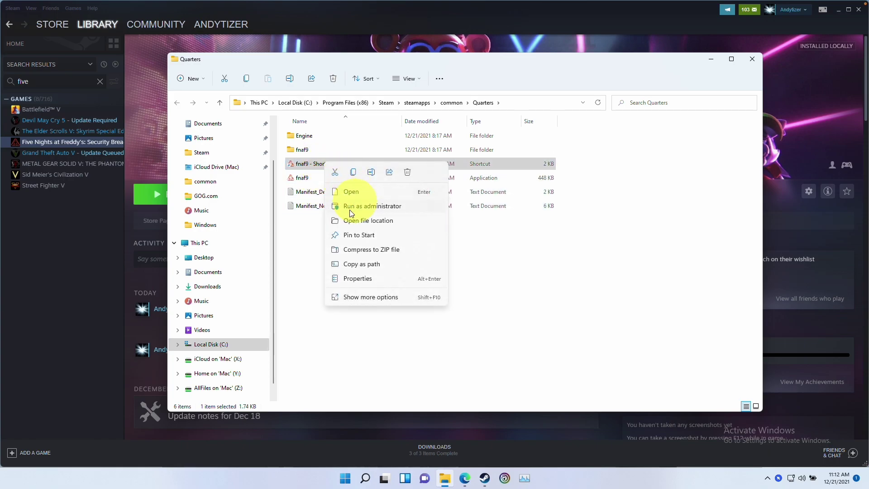
{"action": "key", "text": "alt+Return"}
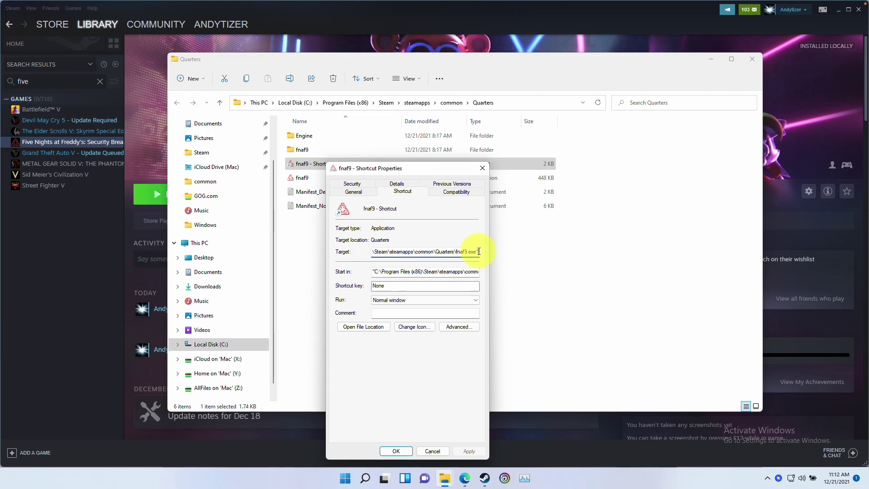
{"action": "key", "text": "ctrl+v"}
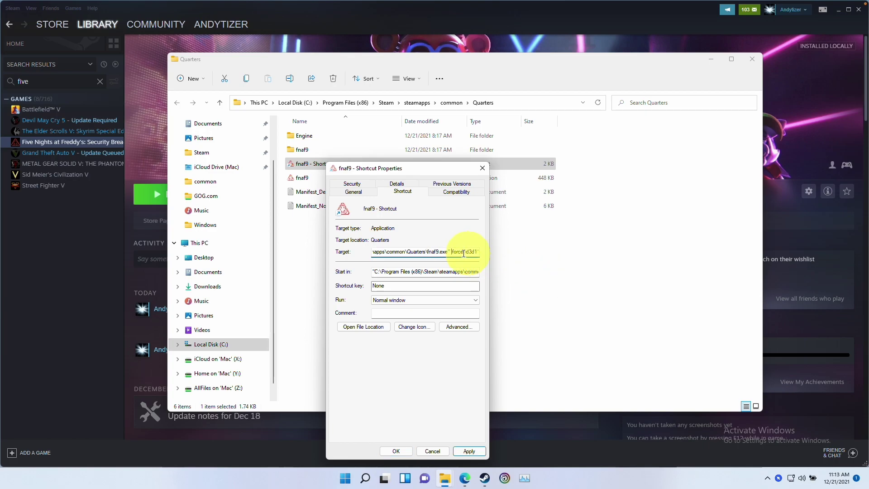
{"action": "key", "text": "ctrl+Left"}
{"action": "key", "text": "ctrl+Left"}
{"action": "left_click", "coordinate": [396, 450]}
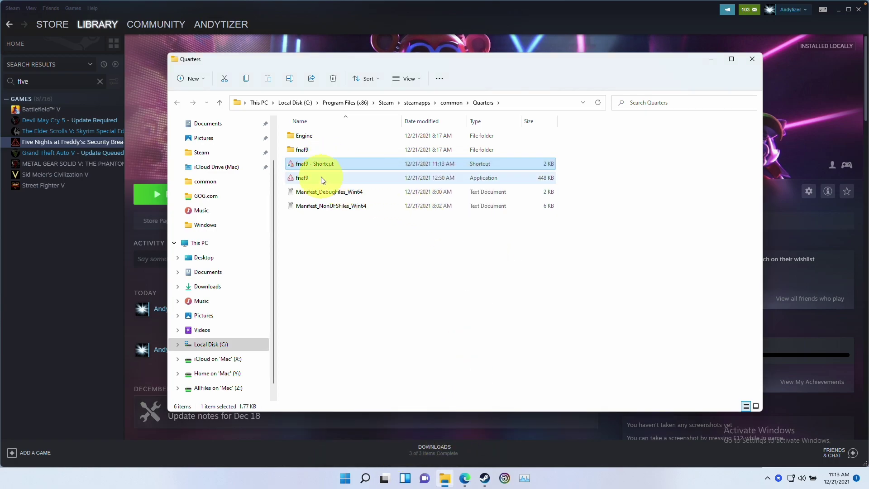
{"action": "left_click", "coordinate": [752, 63]}
{"action": "left_click", "coordinate": [176, 205]}
Launch Security Breach, review the Video options, then start a New Game from the Play menu
{"action": "left_click", "coordinate": [171, 200]}
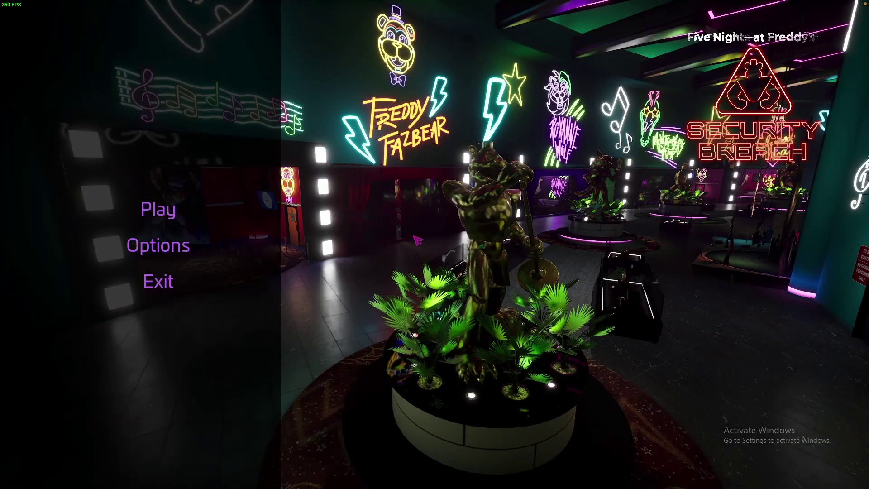
{"action": "left_click", "coordinate": [164, 244]}
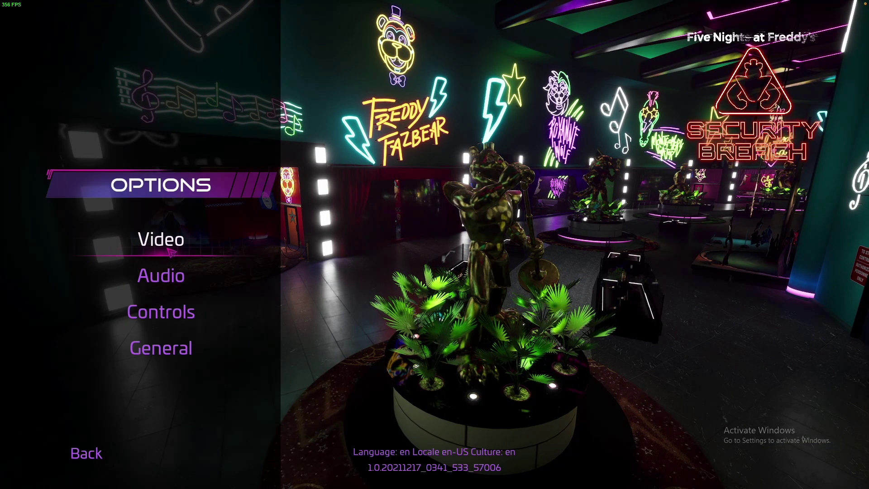
{"action": "left_click", "coordinate": [166, 228]}
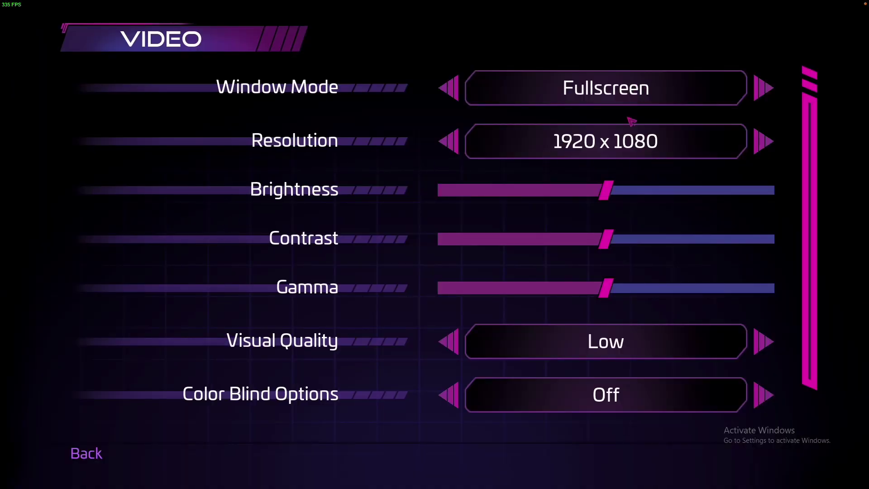
{"action": "scroll", "coordinate": [501, 205], "scroll_direction": "down", "scroll_amount": 2}
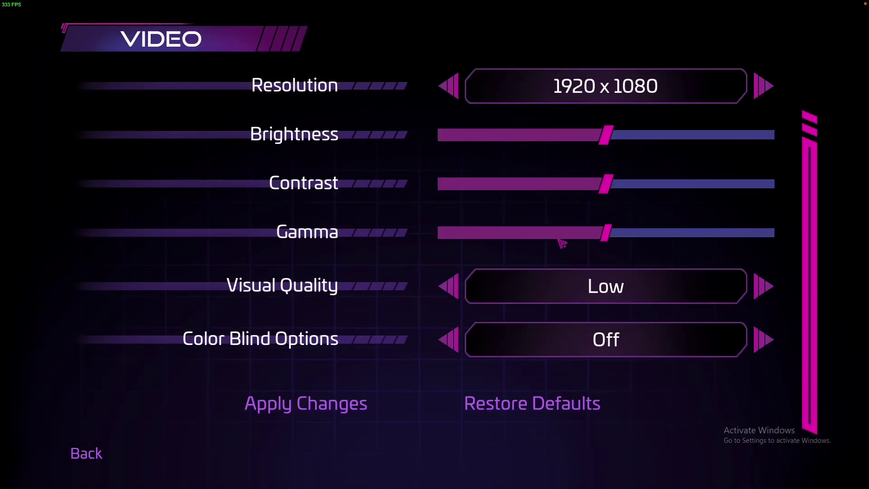
{"action": "left_click", "coordinate": [92, 452]}
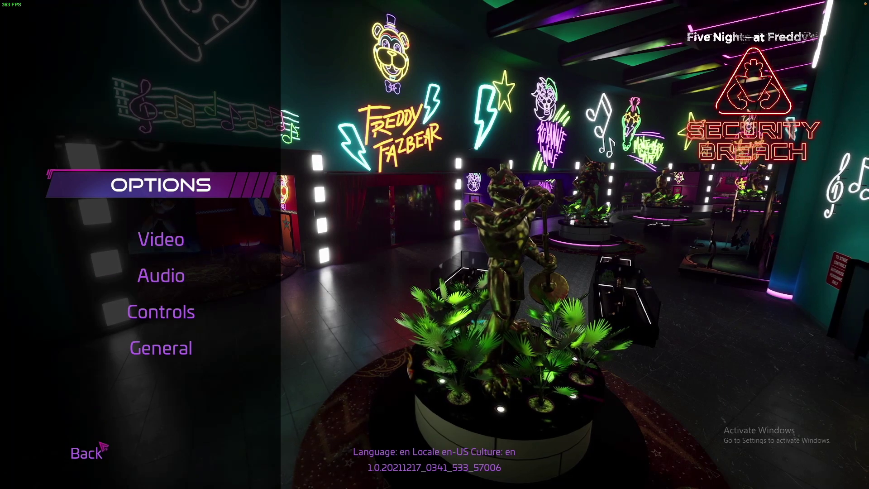
{"action": "left_click", "coordinate": [100, 448]}
{"action": "left_click", "coordinate": [158, 209]}
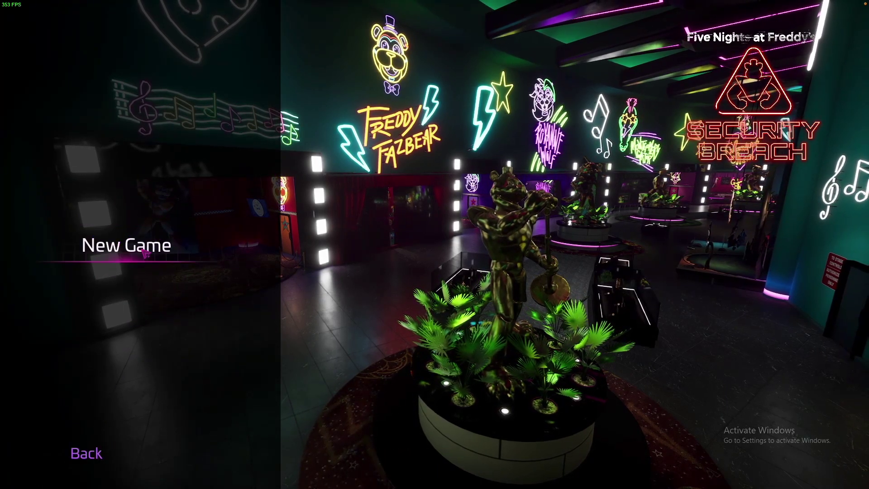
{"action": "left_click", "coordinate": [126, 248]}
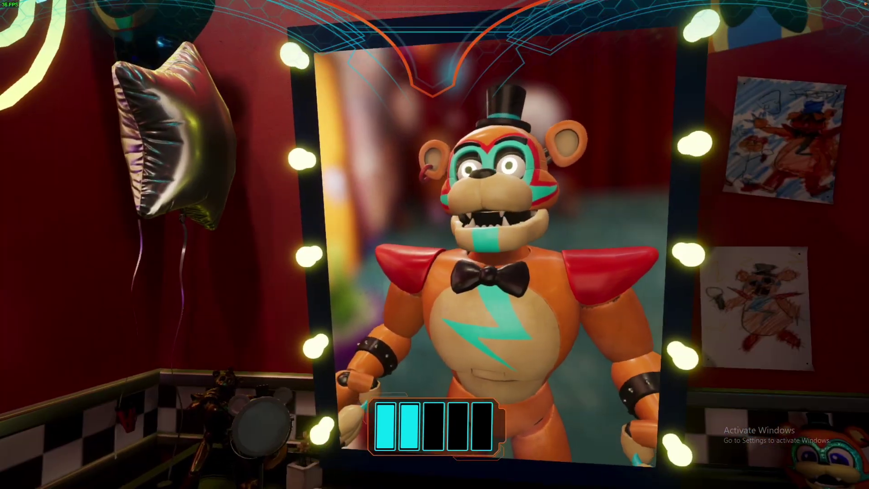
On the Mac, open the Windows 11 VM's CPU & Memory settings from Parallels Control Center
{"action": "key", "text": "ctrl+Left"}
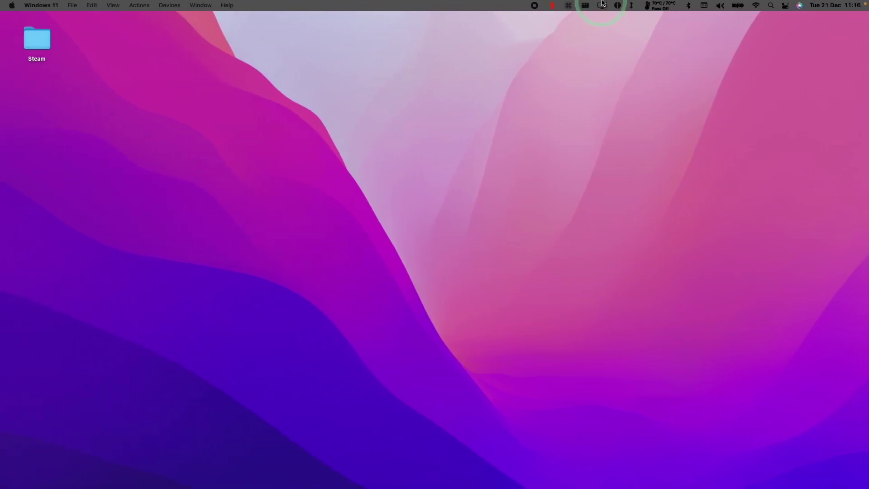
{"action": "left_click", "coordinate": [551, 7]}
{"action": "left_click", "coordinate": [561, 78]}
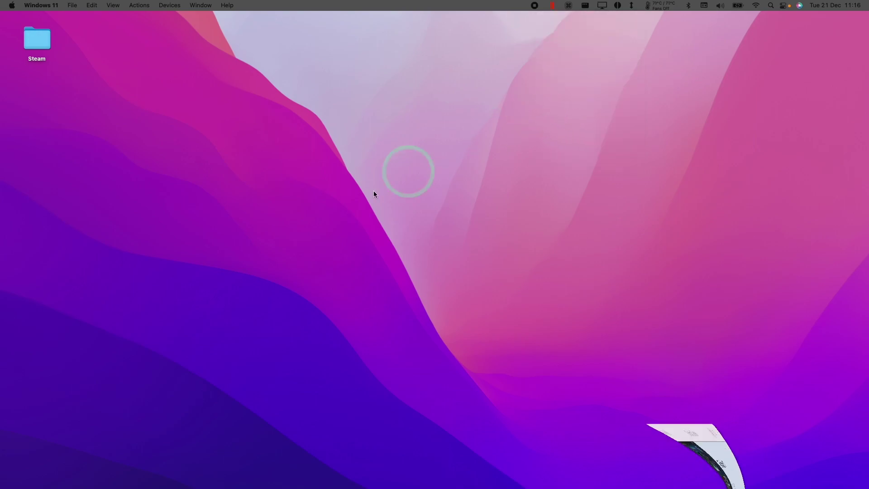
{"action": "left_click", "coordinate": [413, 295]}
{"action": "left_click", "coordinate": [322, 203]}
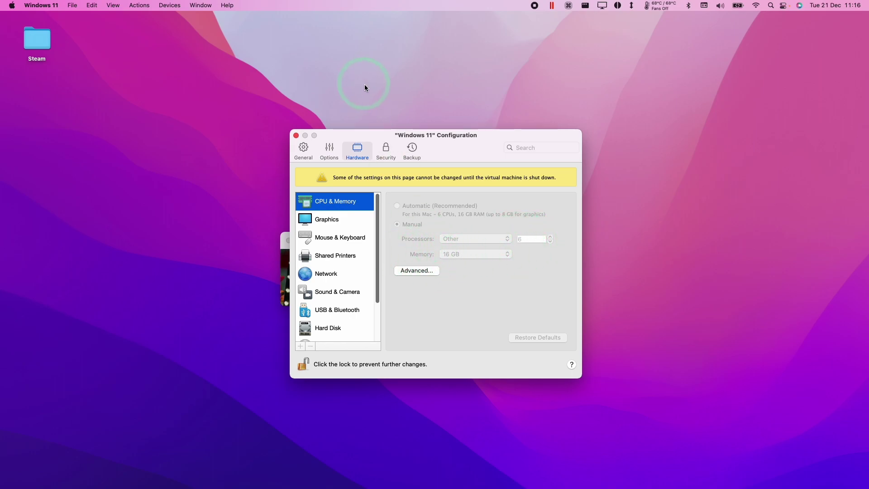
Move the configuration window aside and return to the full-screen VM, stepping away from Freddy's mirror
{"action": "left_click_drag", "start_coordinate": [371, 137], "coordinate": [561, 137]}
{"action": "left_click", "coordinate": [338, 268]}
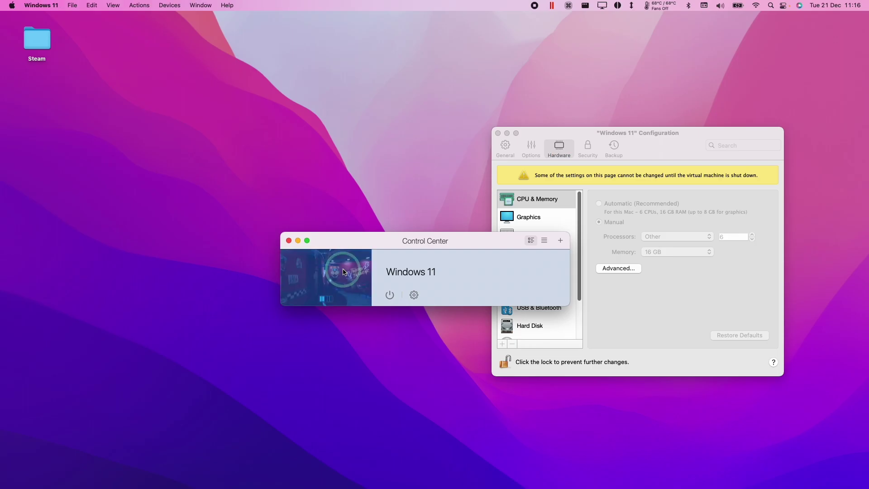
{"action": "key", "text": "e"}
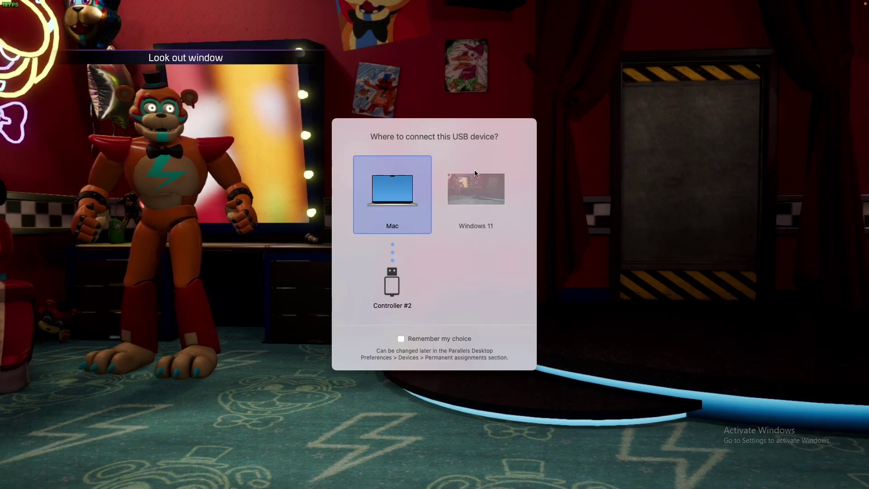
Connect the controller to Windows 11, look out through the curtain gap, and pause the game
{"action": "left_click", "coordinate": [476, 164]}
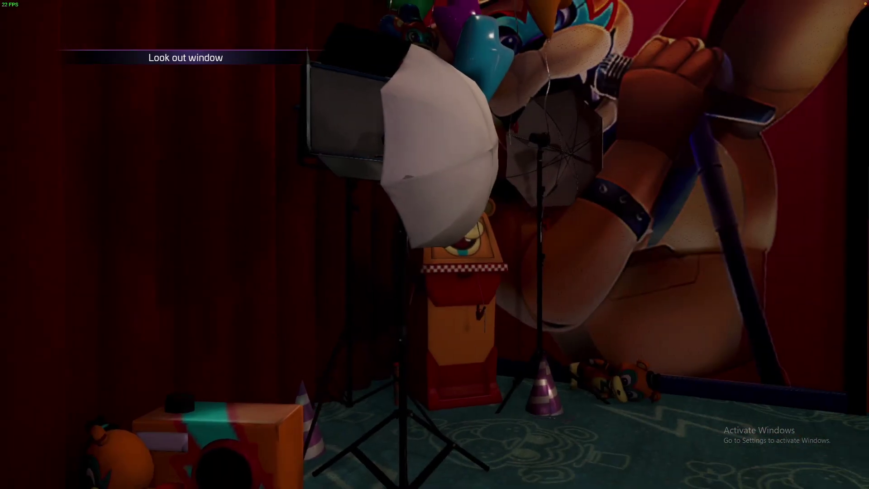
{"action": "key", "text": "e"}
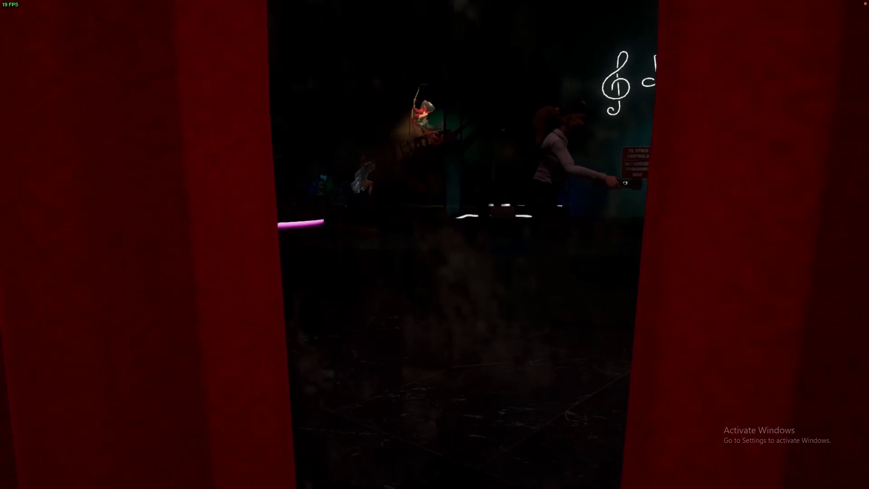
{"action": "key", "text": "Escape"}
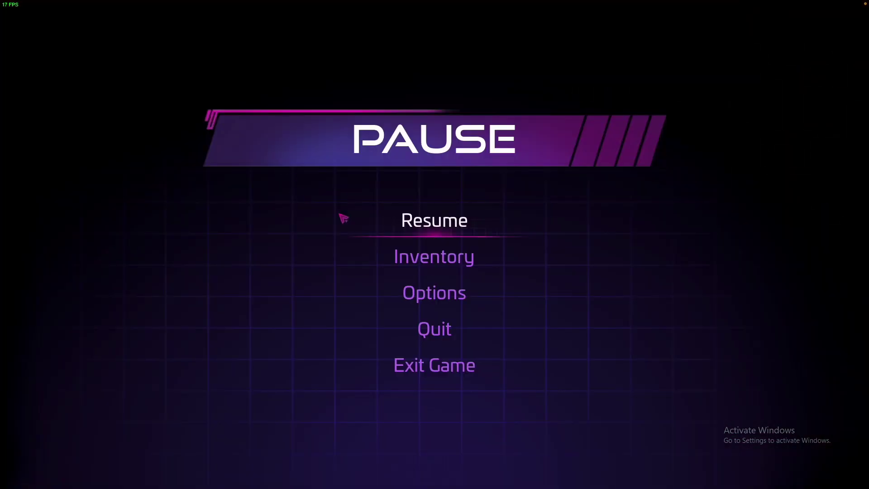
In the pause menu's Video options, keep the 1280 x 720 resolution change and apply it
{"action": "left_click", "coordinate": [449, 293]}
{"action": "left_click", "coordinate": [252, 251]}
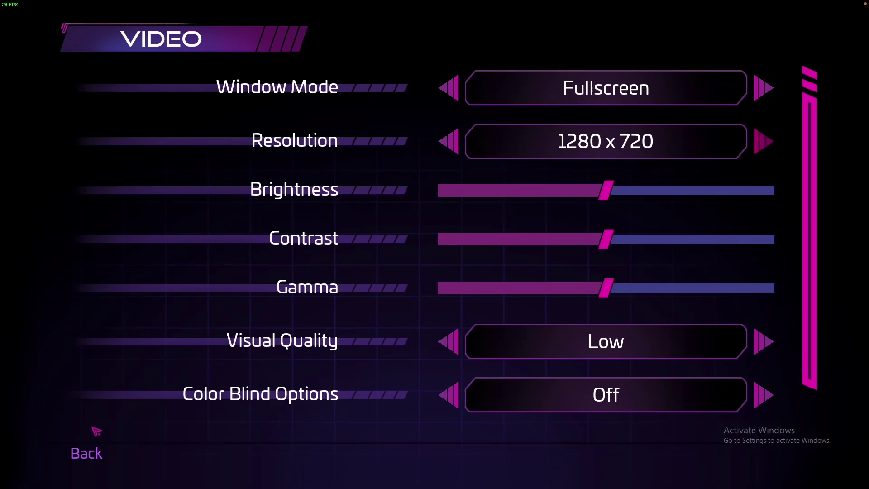
{"action": "left_click", "coordinate": [79, 458]}
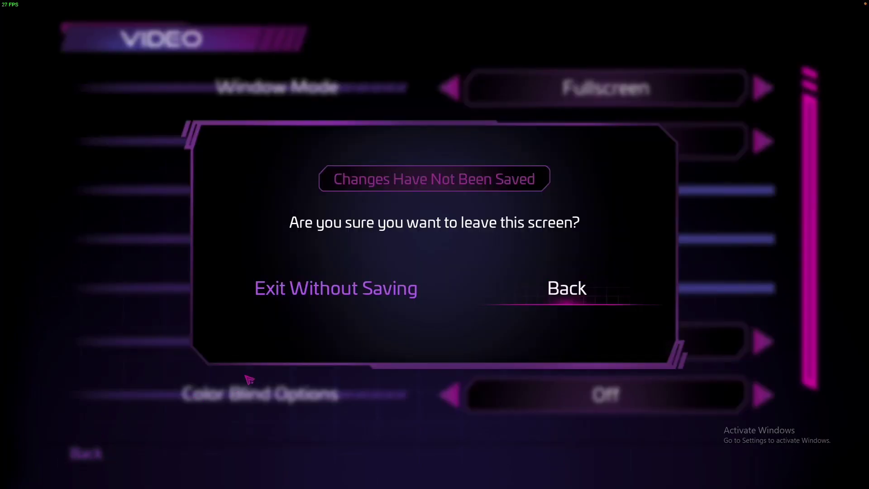
{"action": "left_click", "coordinate": [535, 307]}
{"action": "scroll", "coordinate": [527, 305], "scroll_direction": "down", "scroll_amount": 1}
{"action": "left_click", "coordinate": [369, 395]}
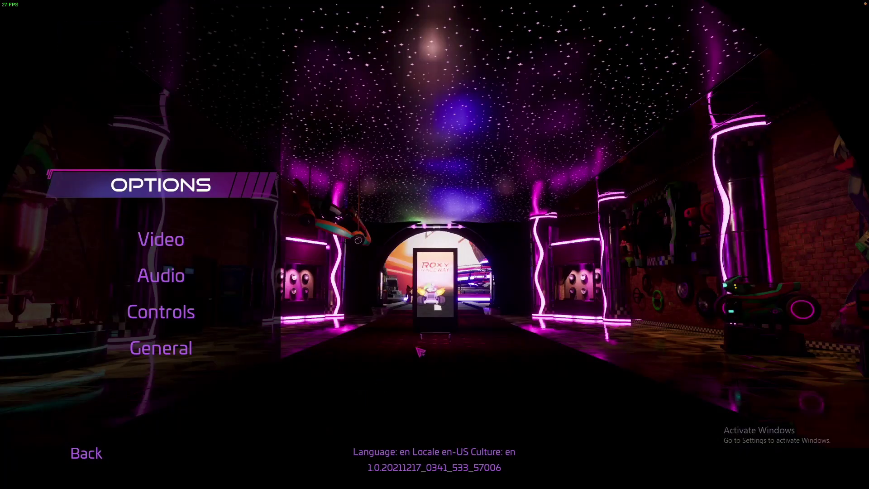